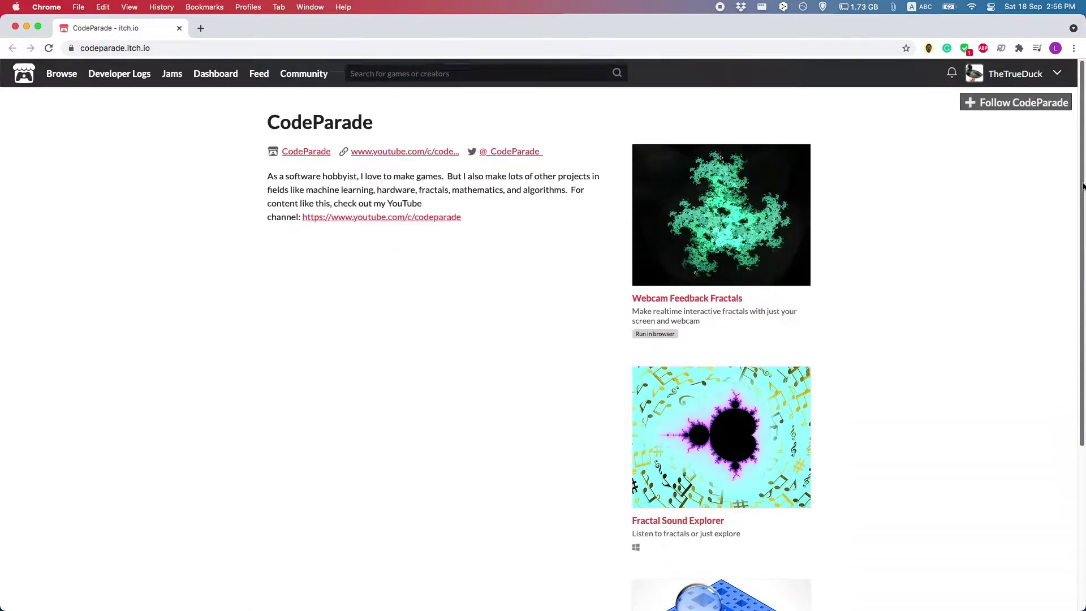
Scroll through a customized creator profile page for design inspiration
drag(1083, 186, 1082, 317)
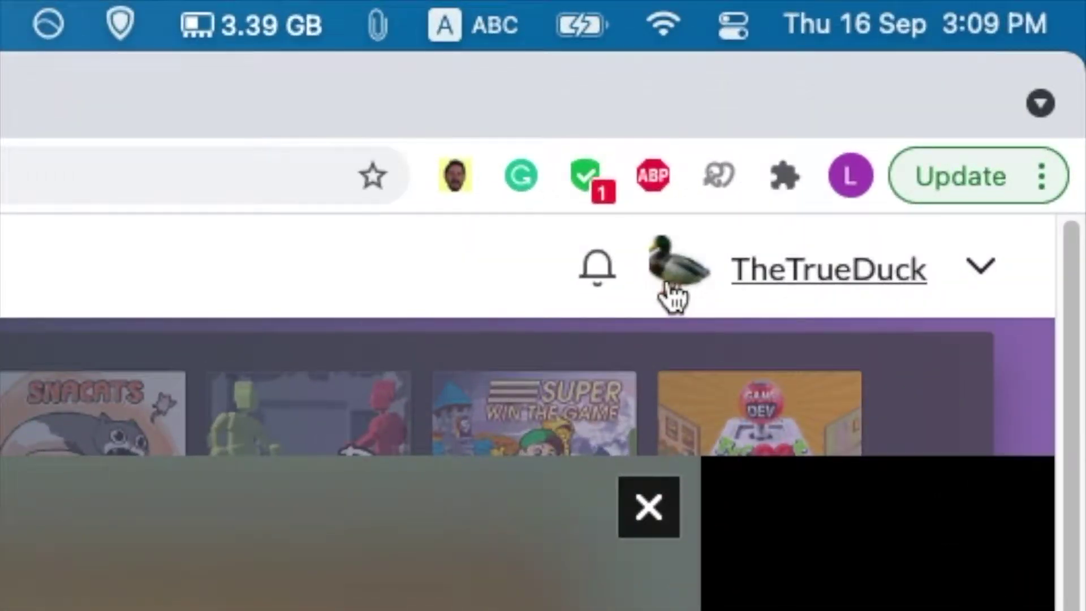
Open your profile's theme editor and review its Background image, BG/Text/Link colour, Font and Banner settings
click(673, 282)
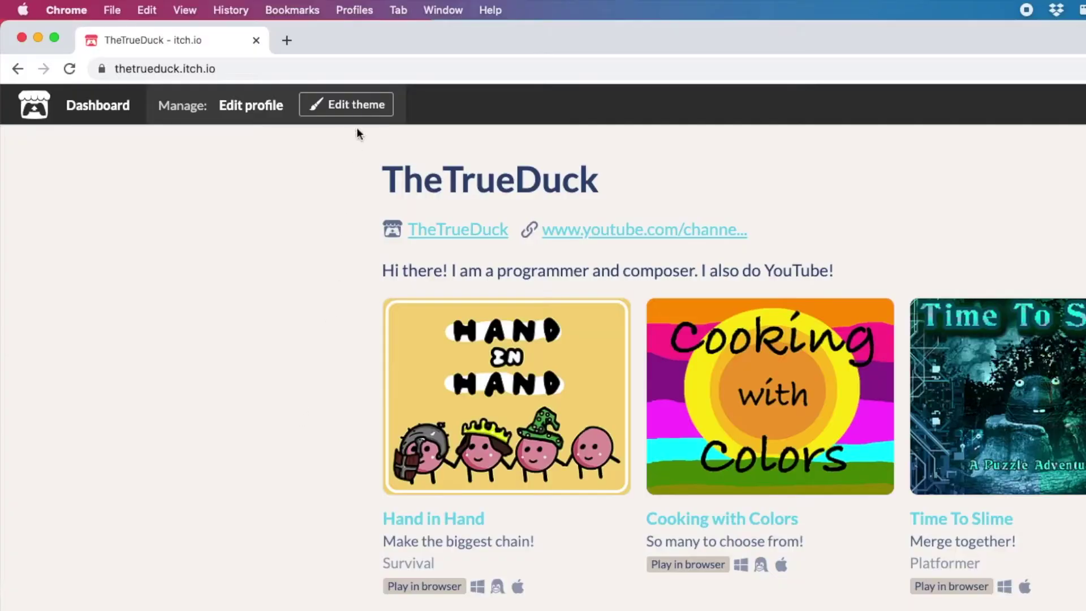
click(351, 104)
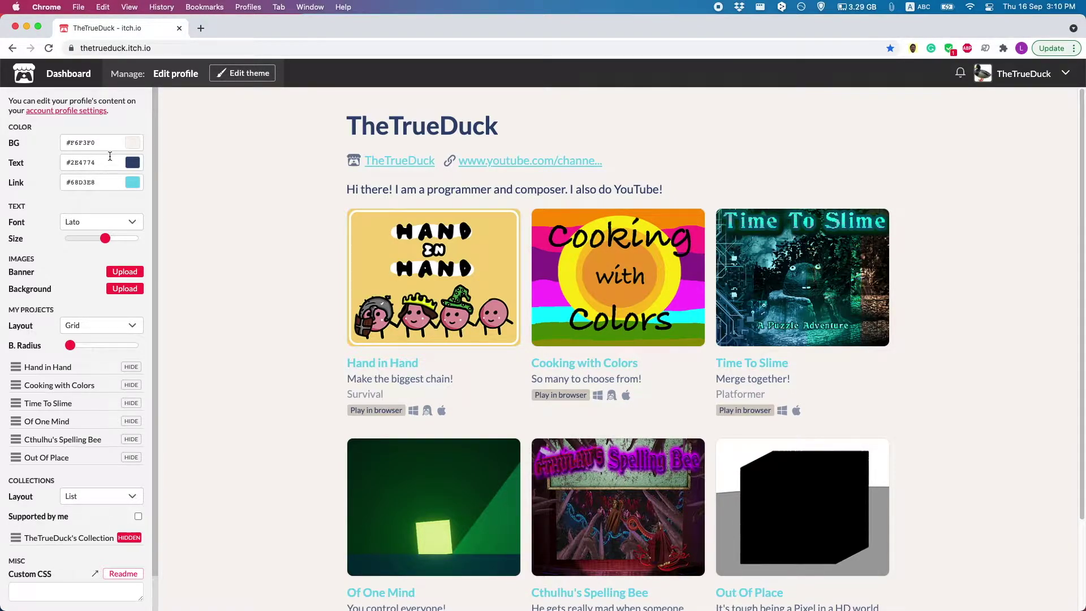
drag(50, 288, 7, 288)
drag(26, 183, 1, 143)
drag(35, 220, 1, 221)
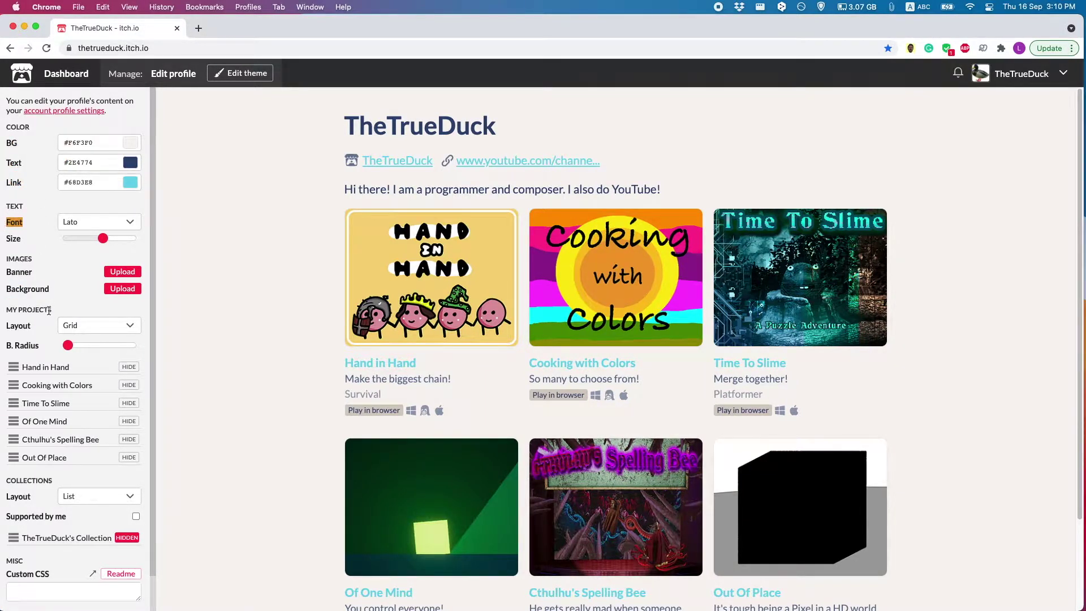
drag(35, 272, 11, 284)
click(32, 253)
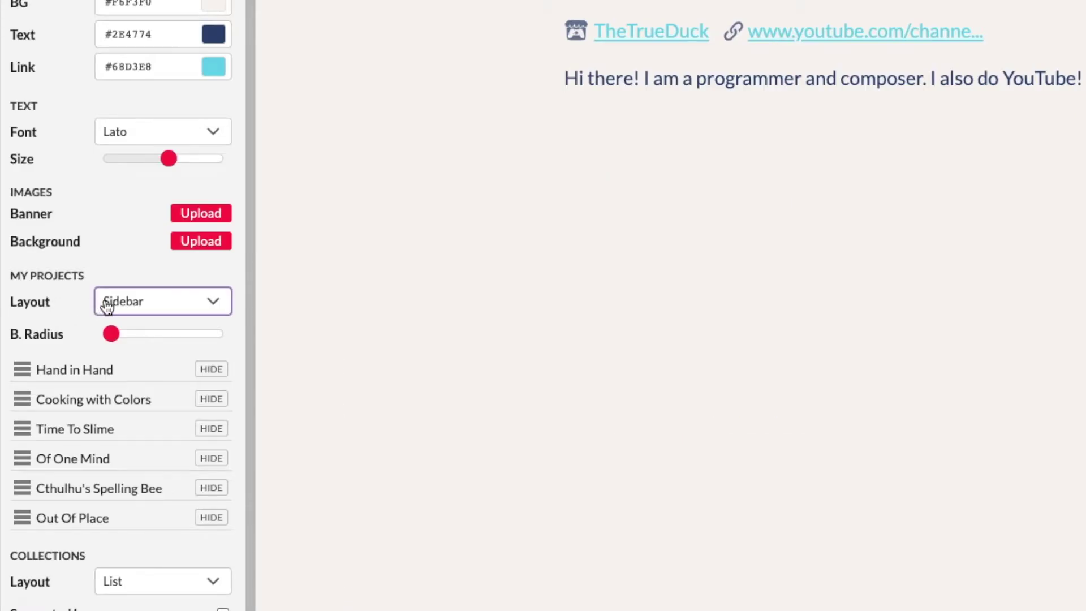
click(108, 306)
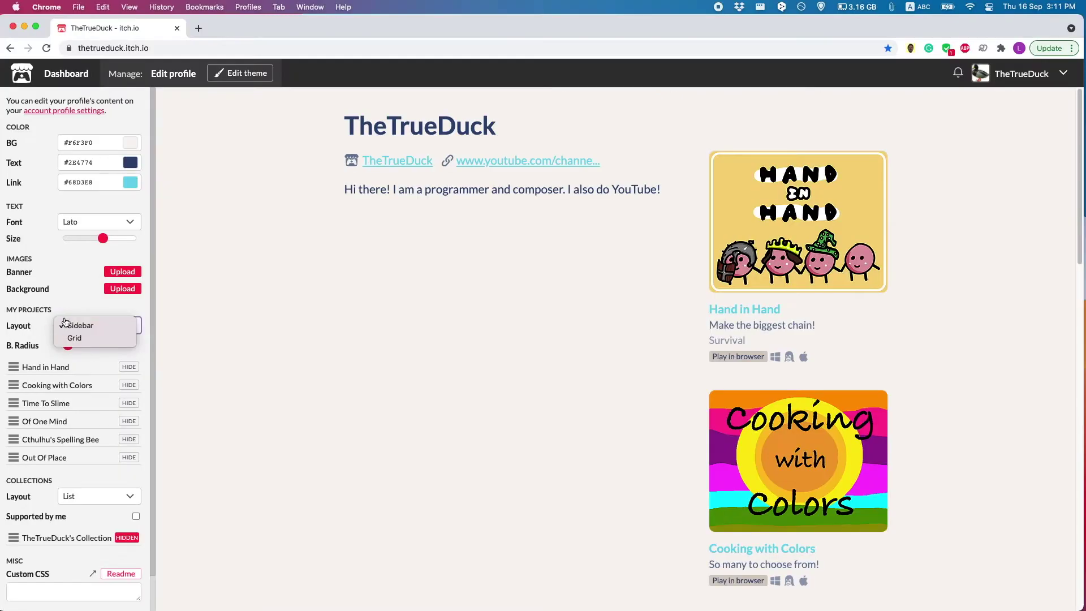
click(91, 338)
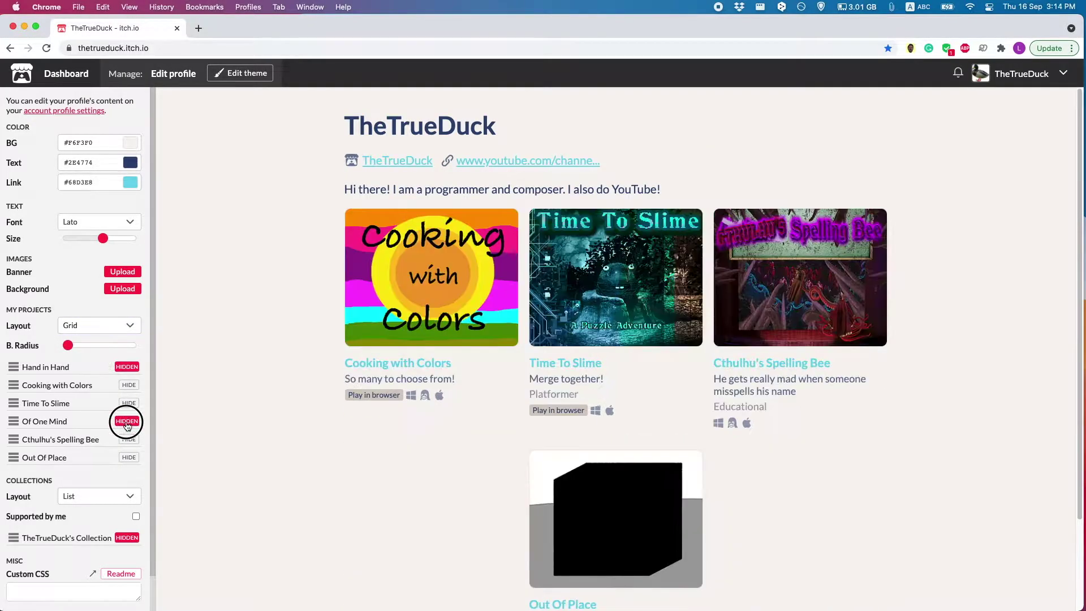
click(127, 418)
click(128, 402)
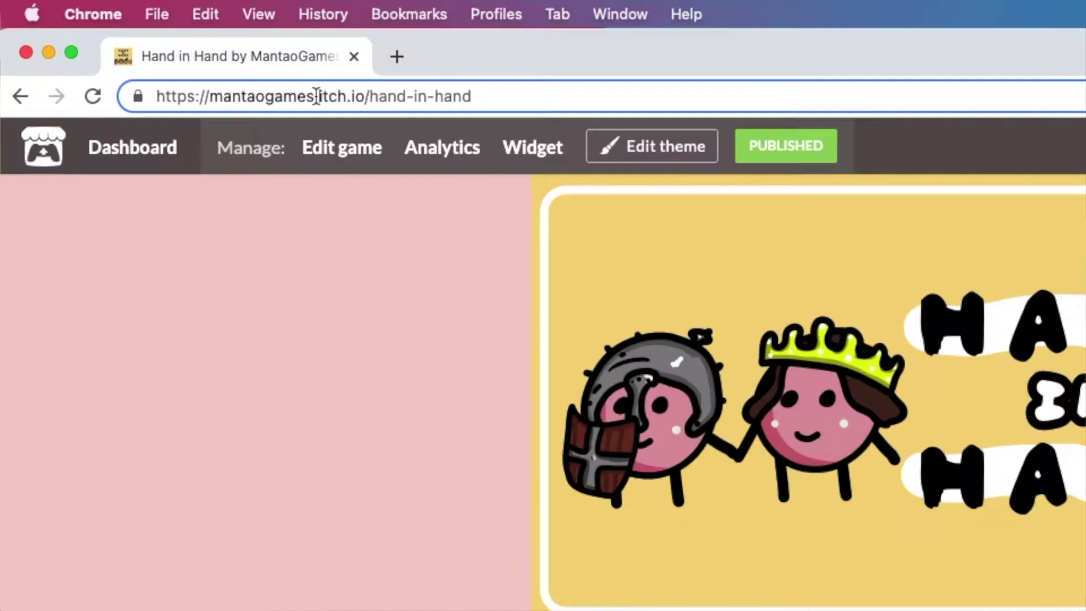
drag(155, 48, 138, 45)
drag(276, 89, 209, 95)
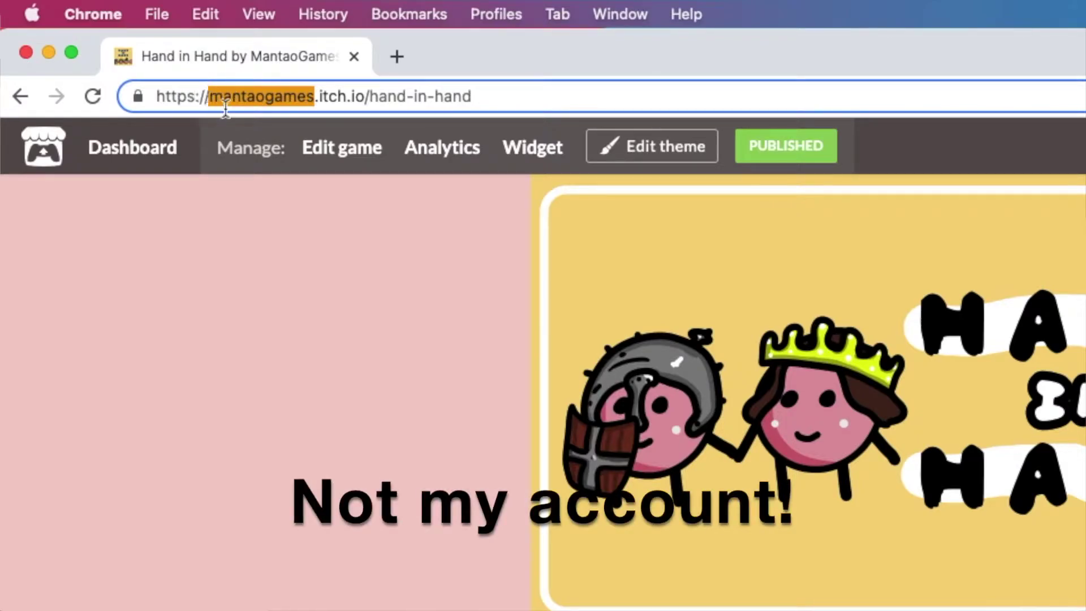
click(627, 559)
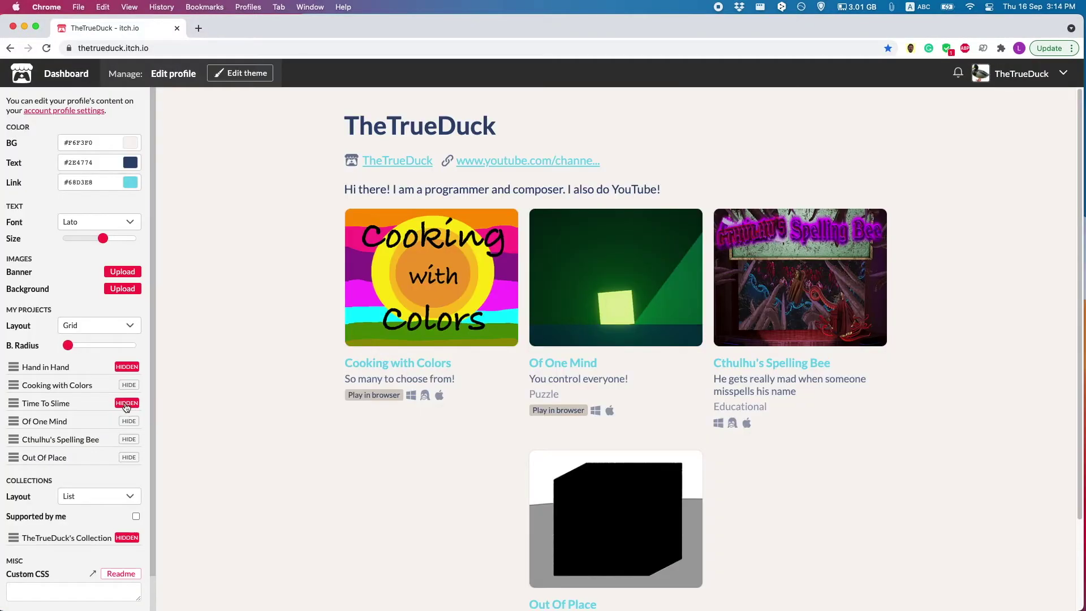
click(124, 367)
click(129, 402)
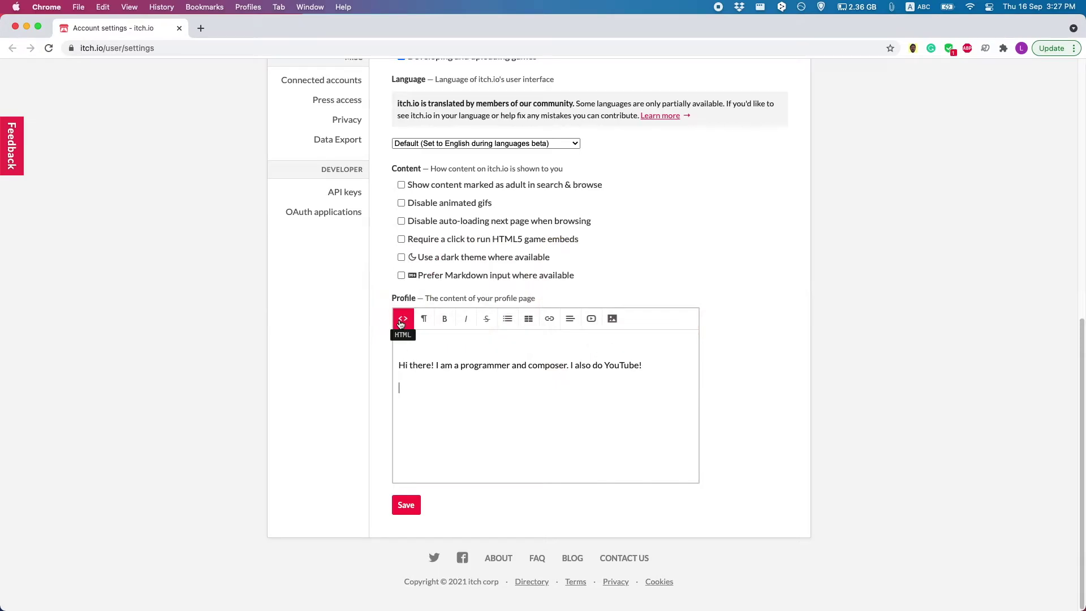
View the profile description as HTML source and select the custom-profile-text div's class name
click(402, 320)
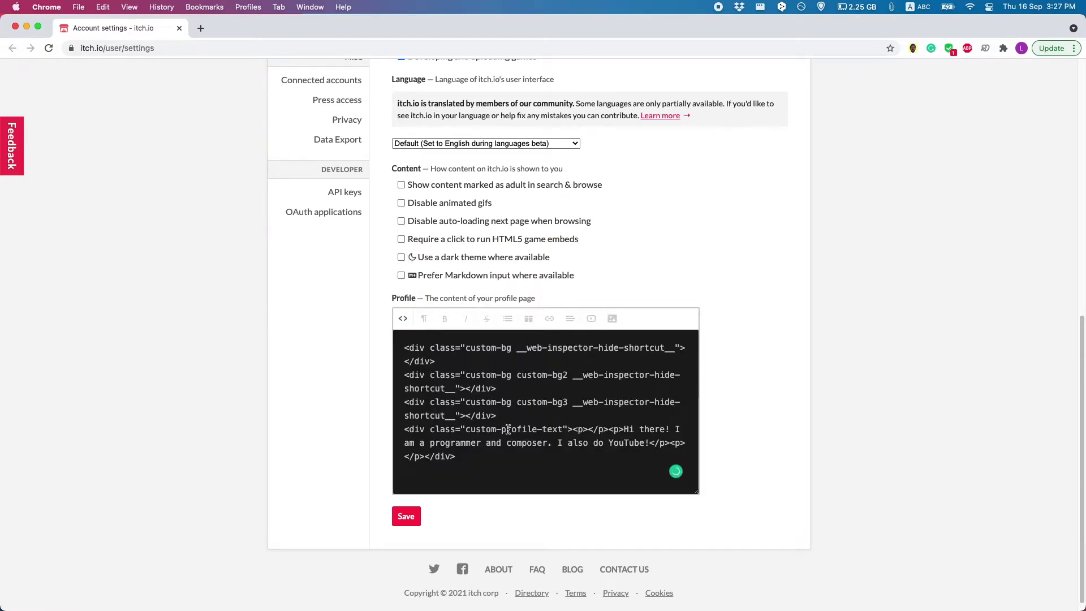
click(422, 433)
click(458, 468)
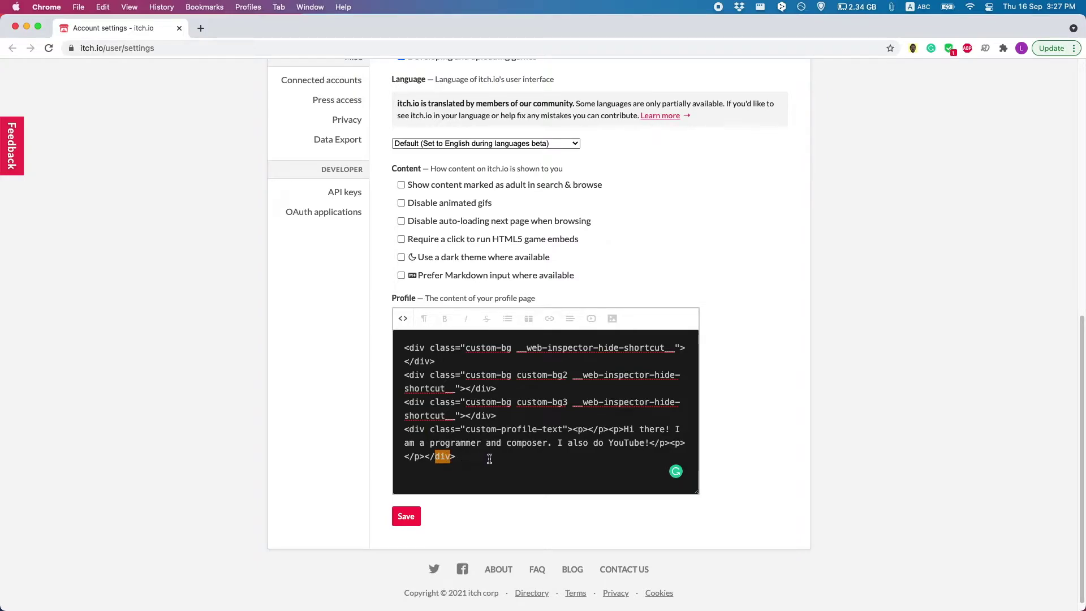
drag(493, 428, 562, 430)
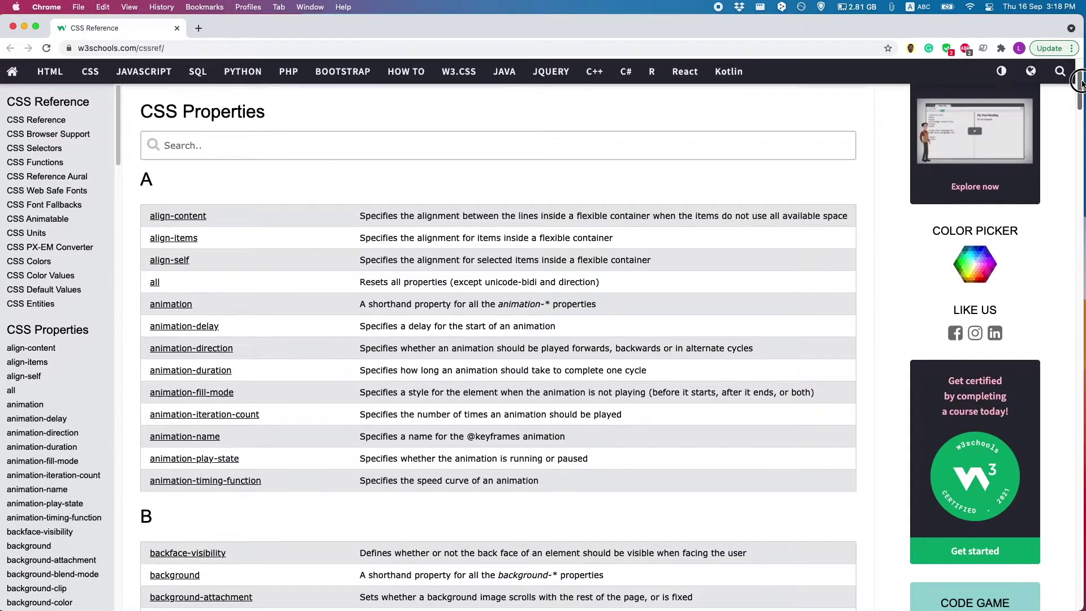
Scroll the w3schools CSS property table down past the background and border properties
scroll(1080, 142, down, 15)
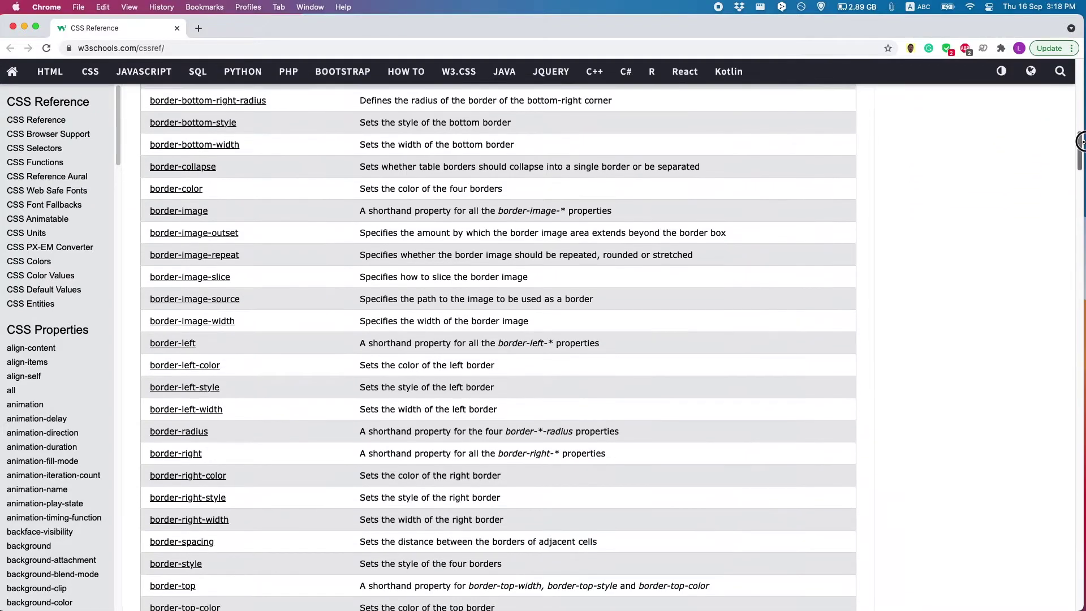
drag(1080, 142, 1076, 376)
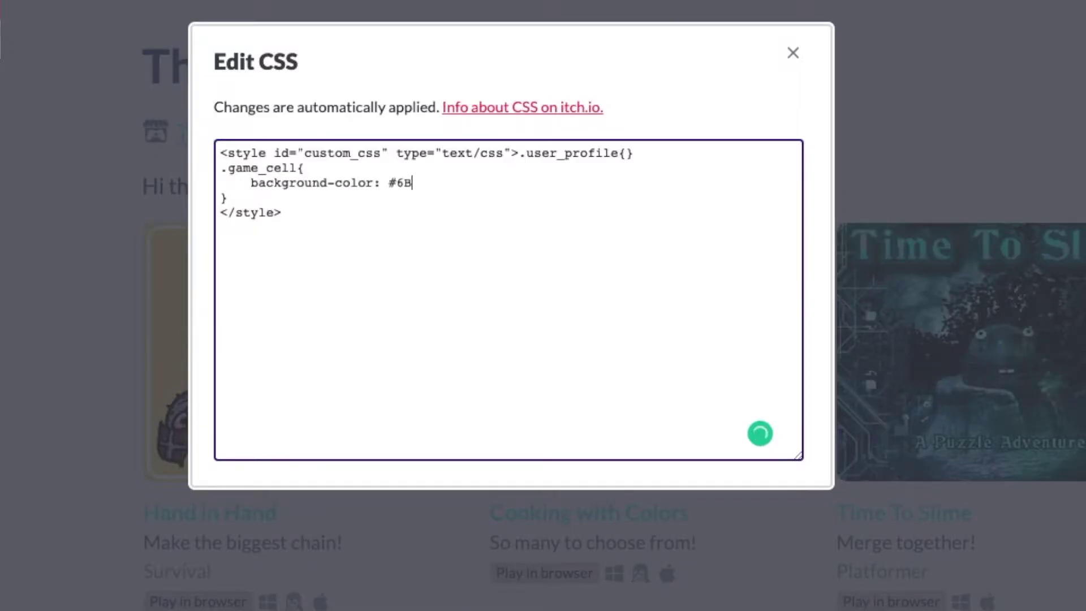
Give .game_cell background-color #6B95B2, 10px padding, a 6px #7986A7 solid border and border-radius
text(95B2;)
key(Return)
text(padding: 10p)
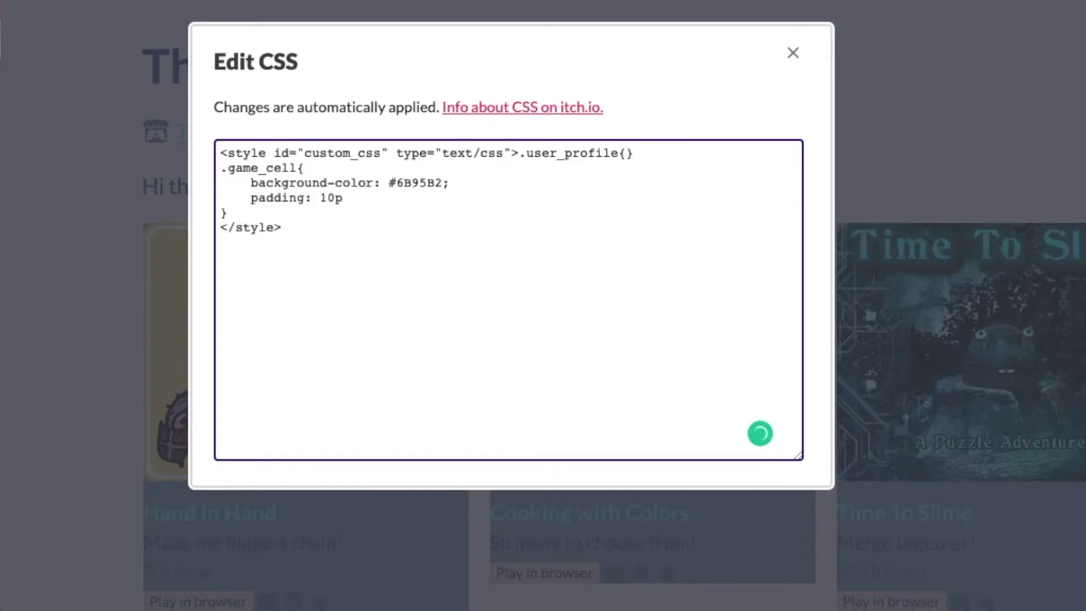
text(x;)
key(Return)
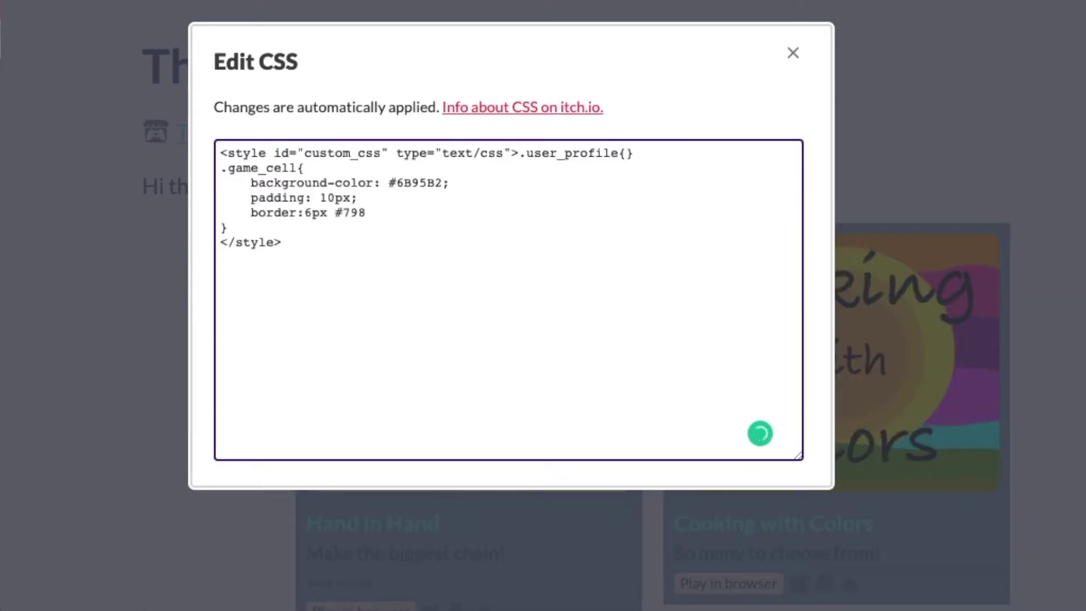
text(border:6px #7986A7 solid;)
key(Return)
text(border-r)
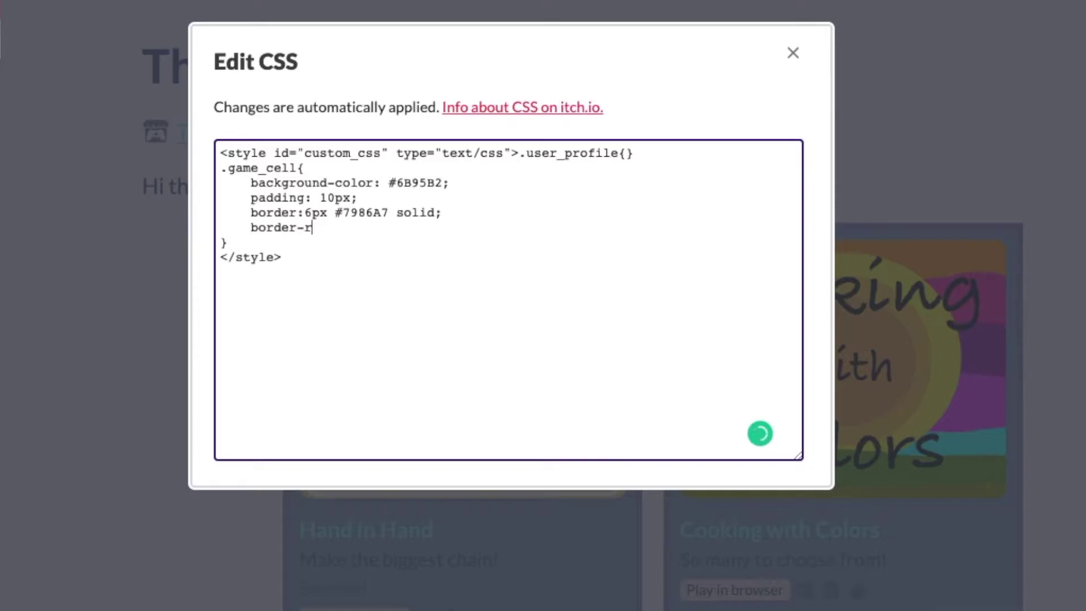
text(adius: 5%;)
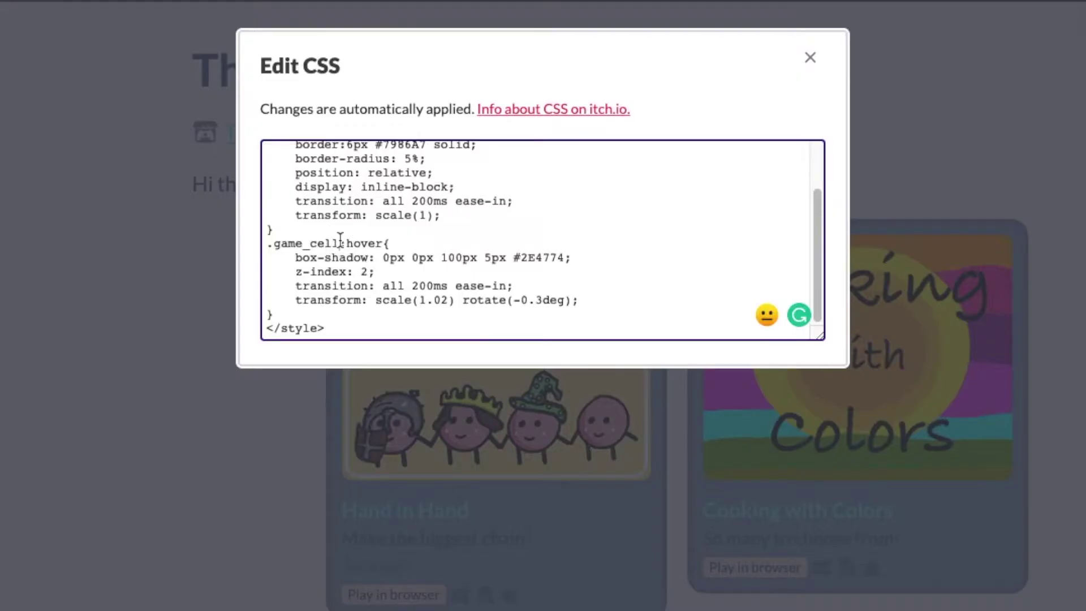
Preview the profile, then change the .game_cell:hover scale value and preview the enlarged cards
drag(340, 242, 375, 243)
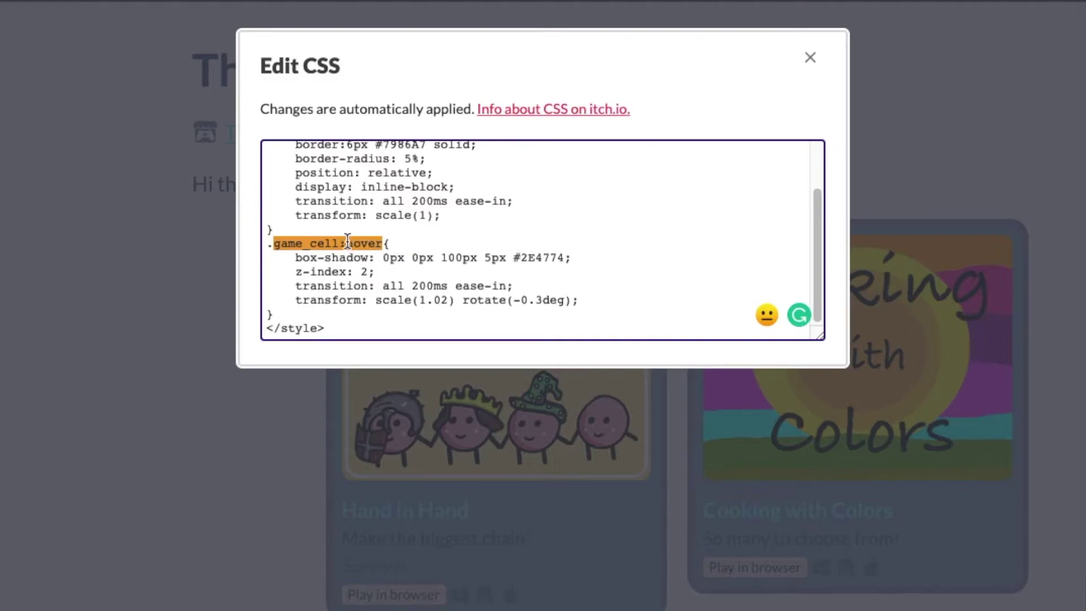
click(810, 57)
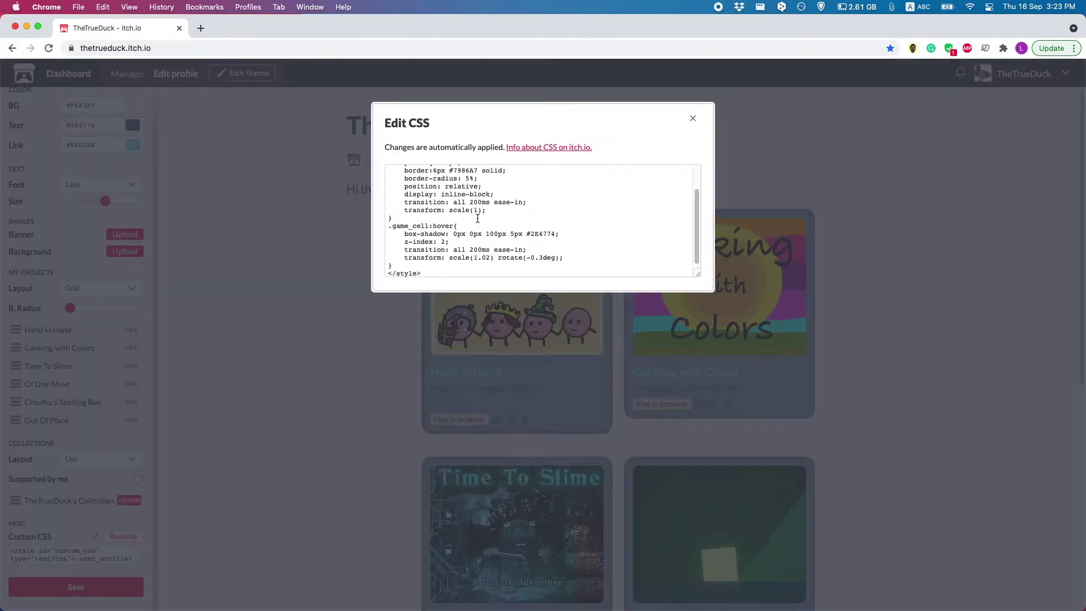
click(477, 210)
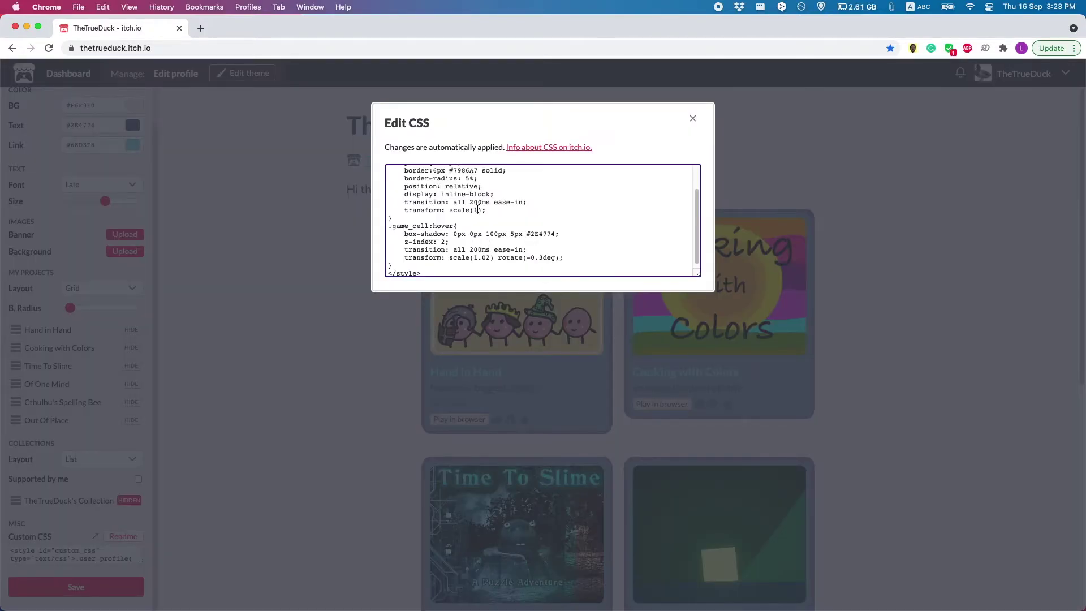
text(0)
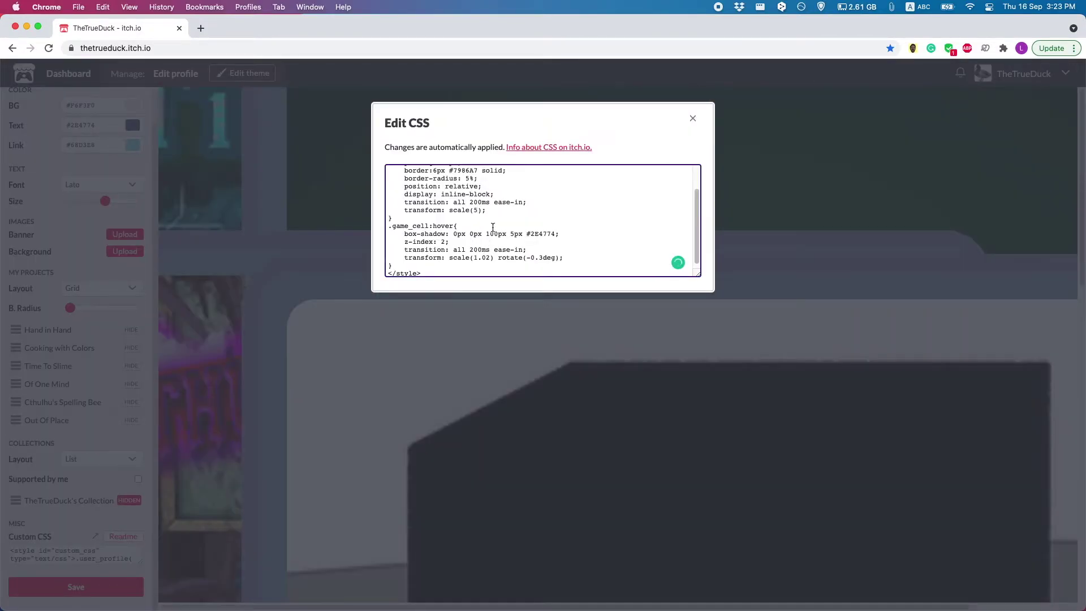
key(Escape)
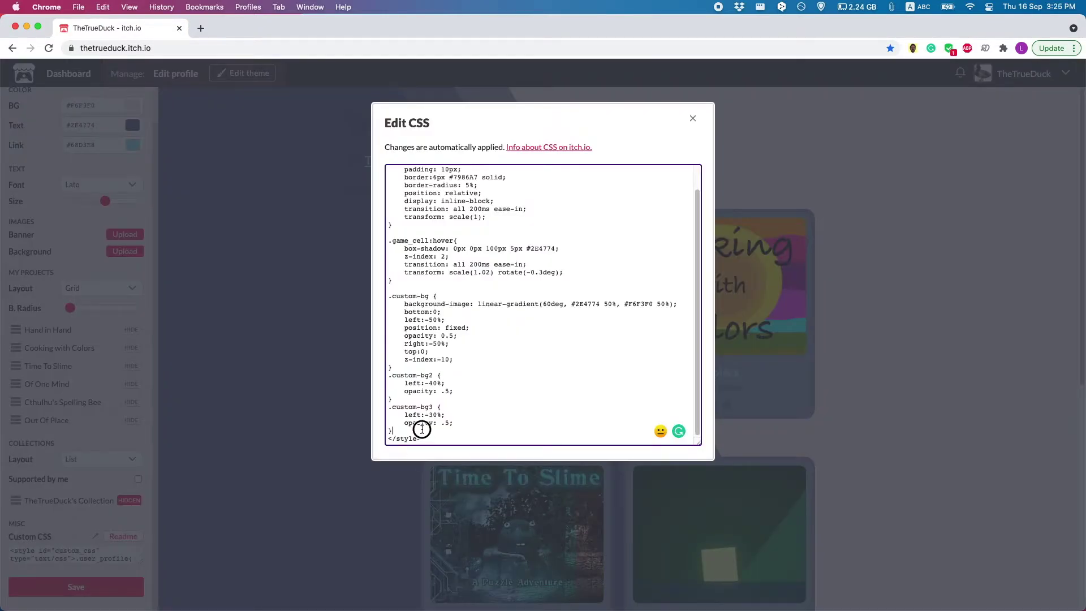
Review the three .custom-bg gradient rules and preview the diagonal background
drag(421, 429, 315, 300)
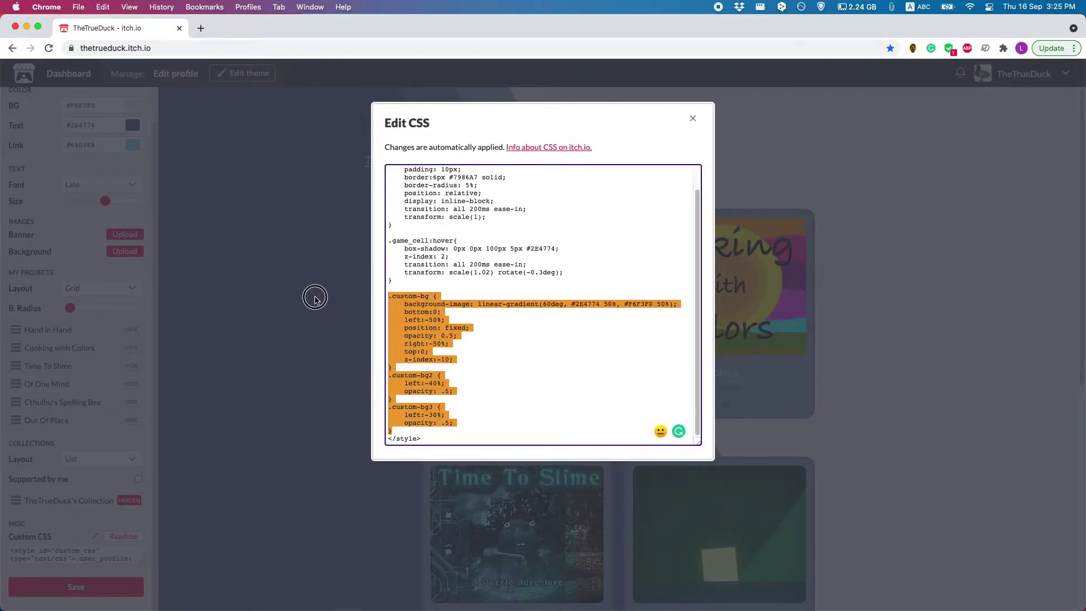
click(546, 385)
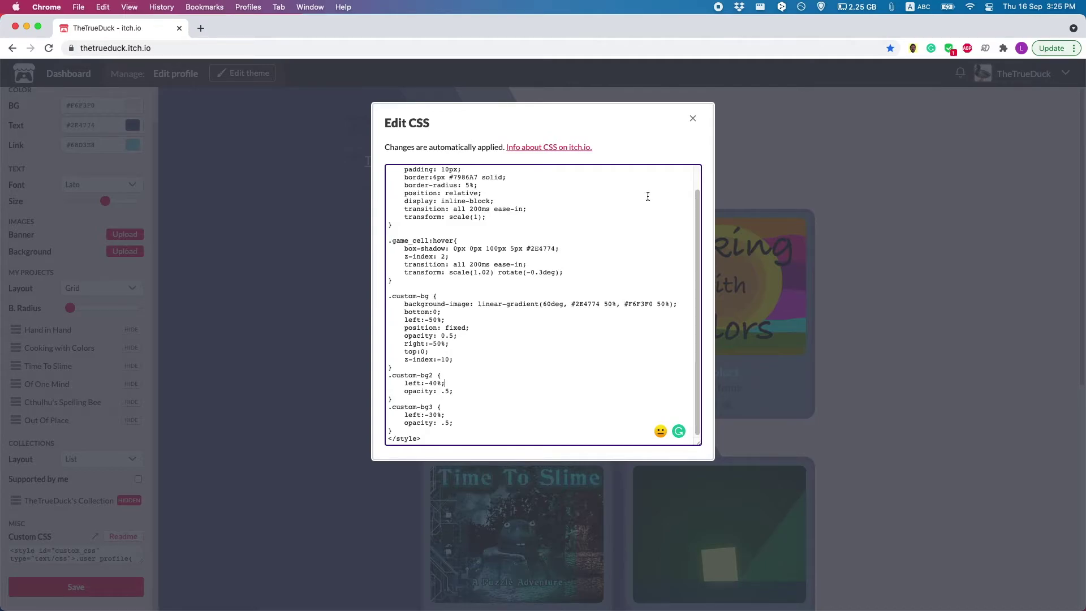
key(Escape)
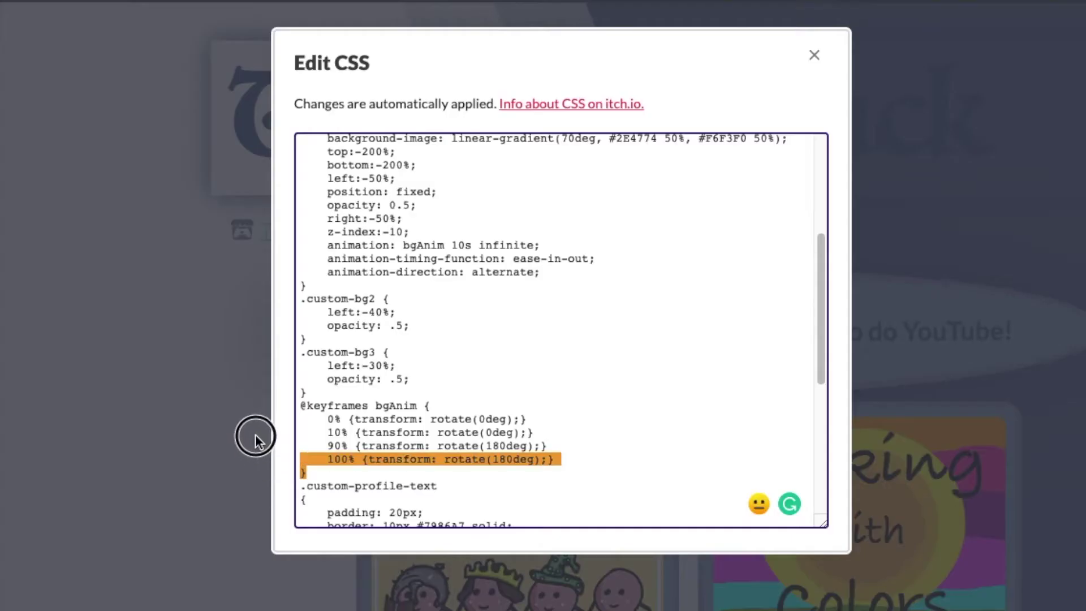
drag(256, 434, 243, 407)
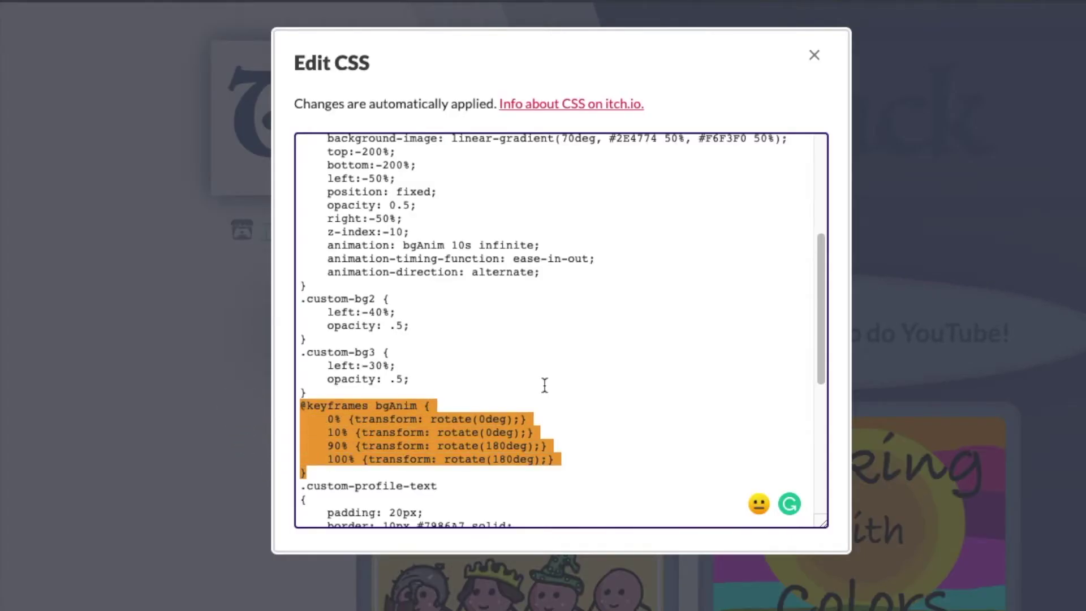
double_click(568, 406)
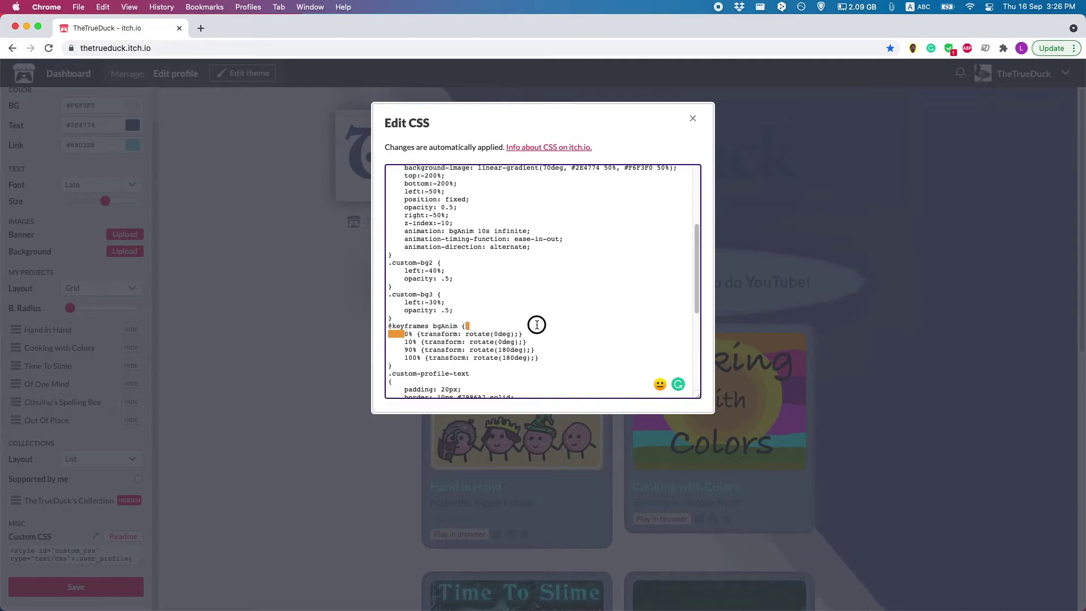
key(Right)
key(super+shift+Right)
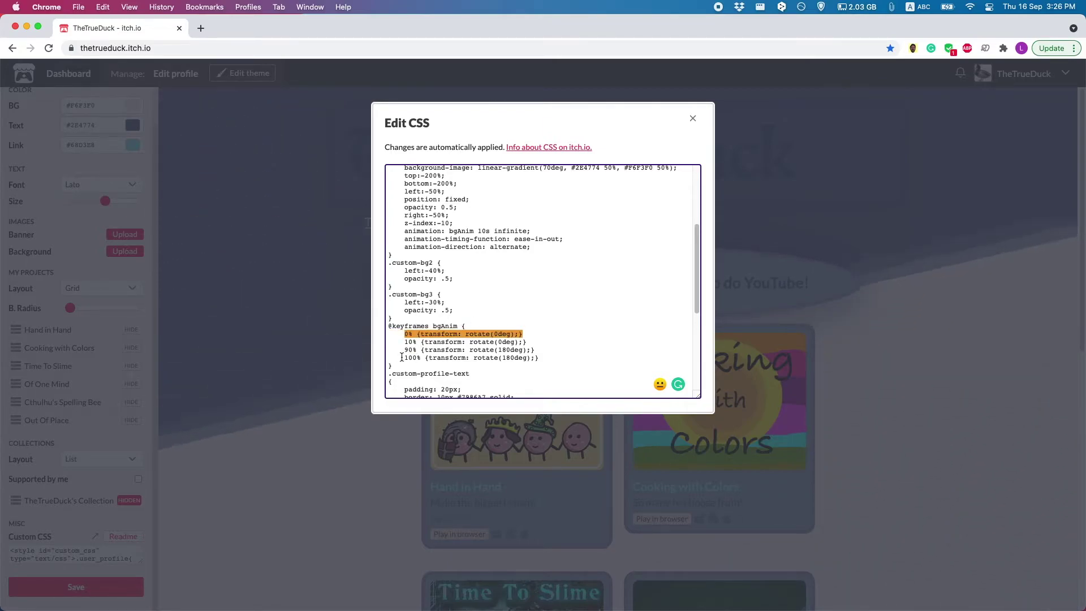
click(551, 352)
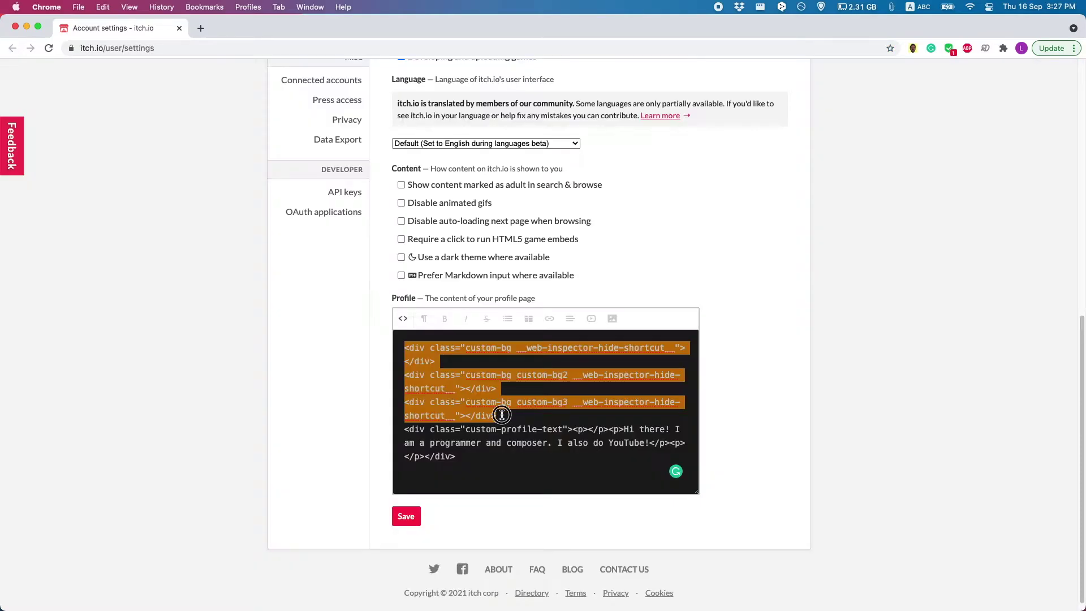
drag(496, 416, 382, 333)
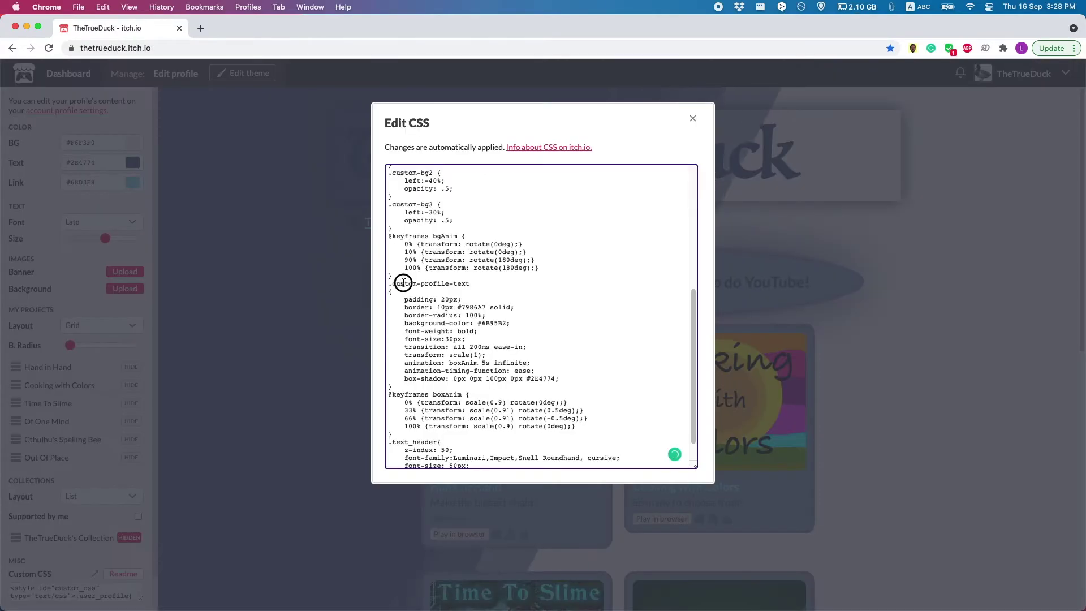
Select the .custom-profile-text rule and its border-through-box-shadow styles, then scroll the CSS reference
drag(392, 283, 469, 283)
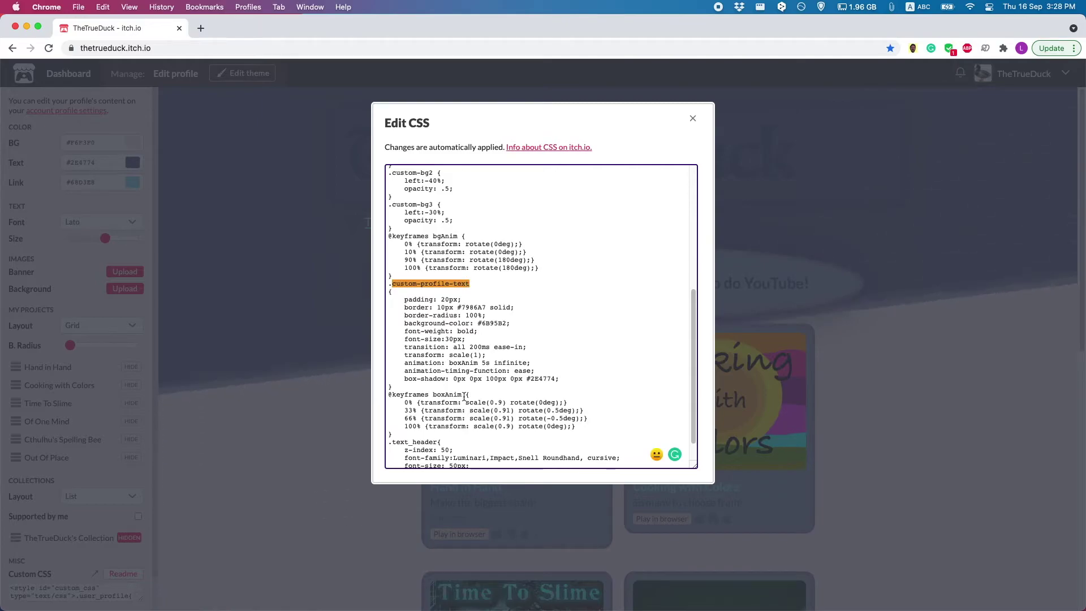
drag(563, 378, 390, 291)
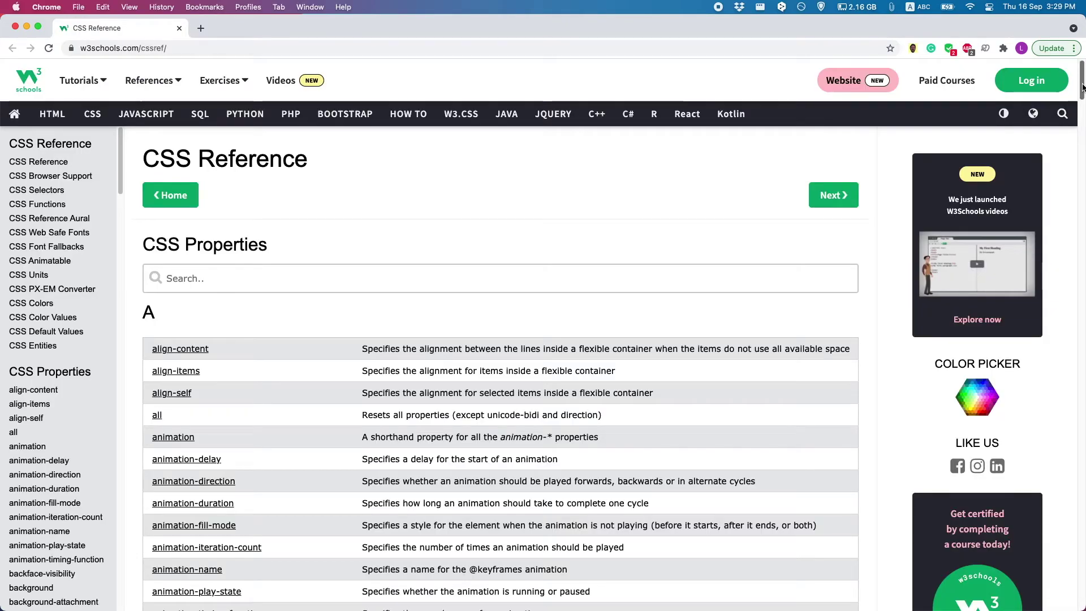
drag(1082, 86, 1080, 222)
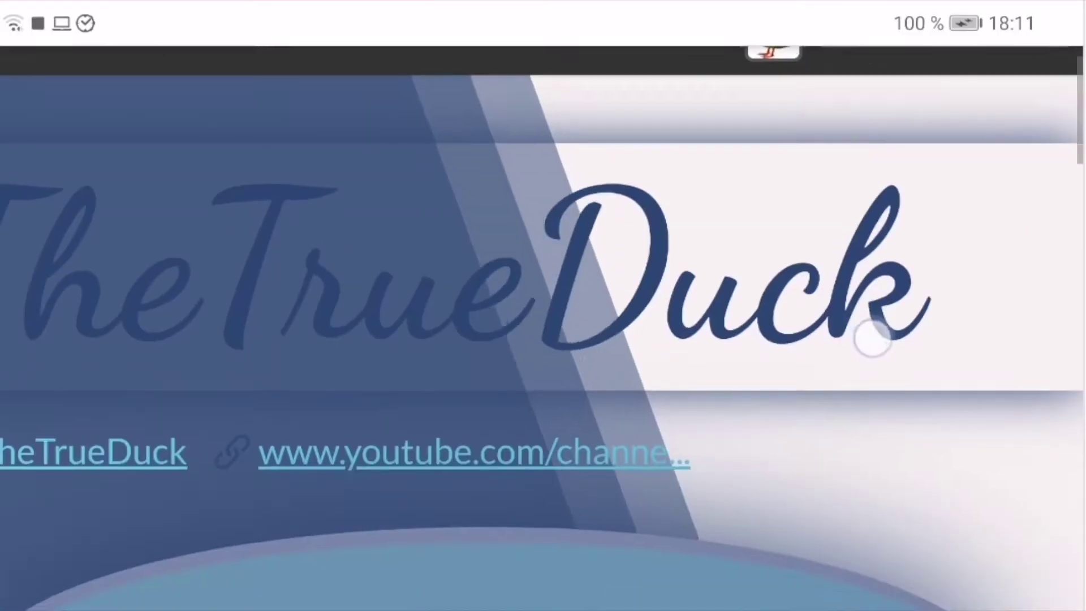
Scroll the w3.org font examples to the fantasy section and select the Luminari sample
scroll(873, 335, down, 15)
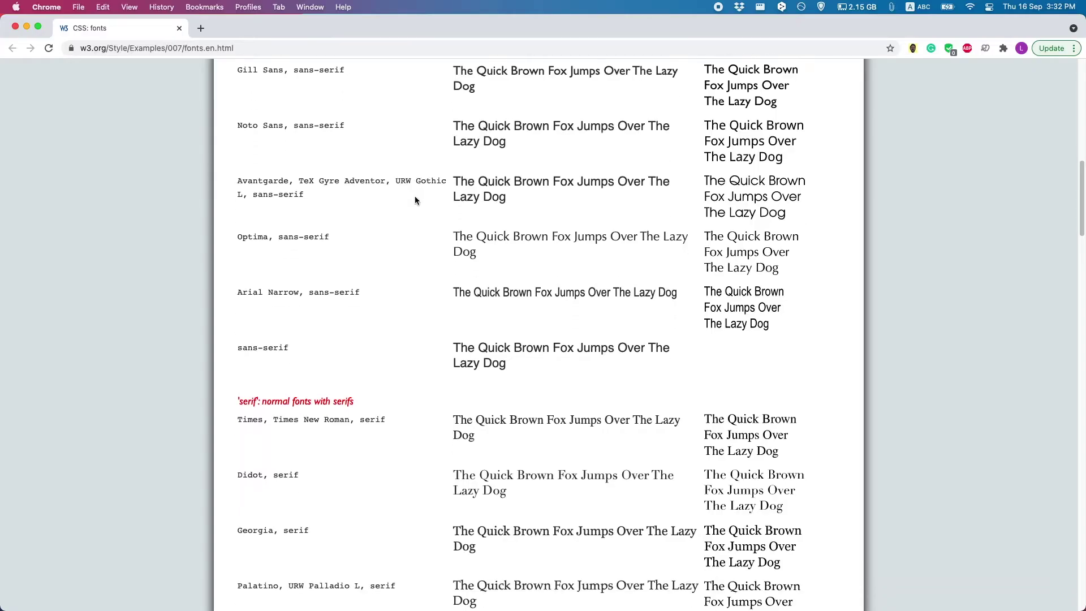
scroll(415, 196, down, 10)
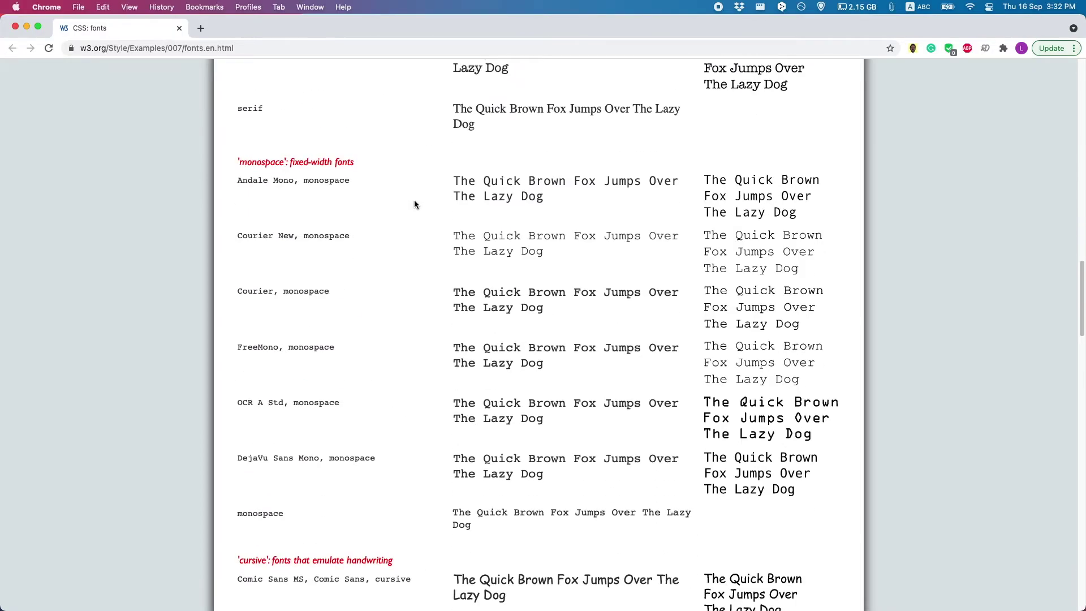
scroll(415, 202, down, 15)
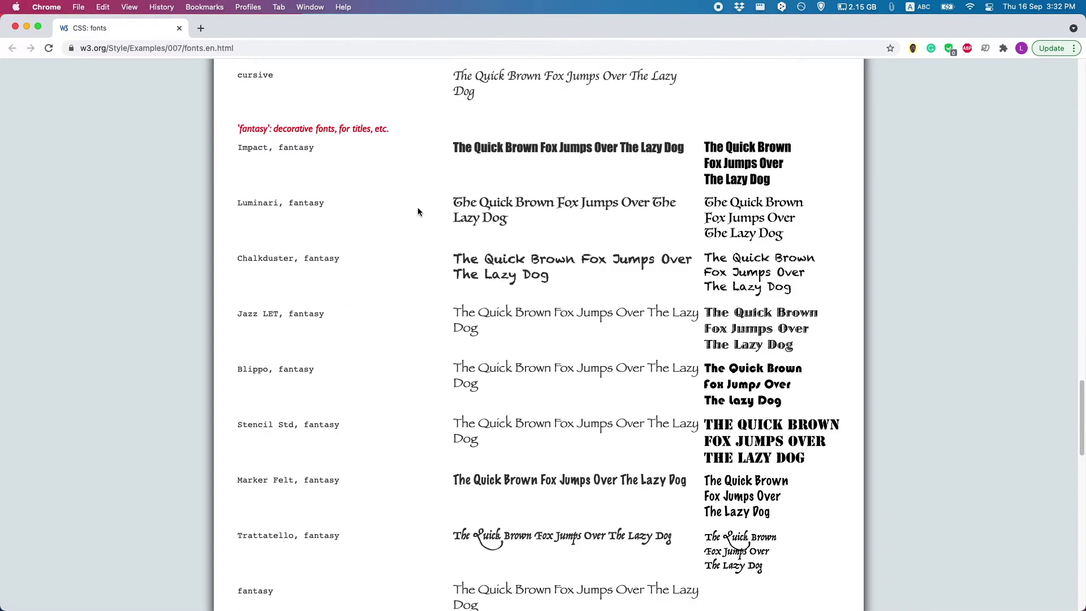
scroll(417, 211, down, 1)
drag(506, 193, 466, 176)
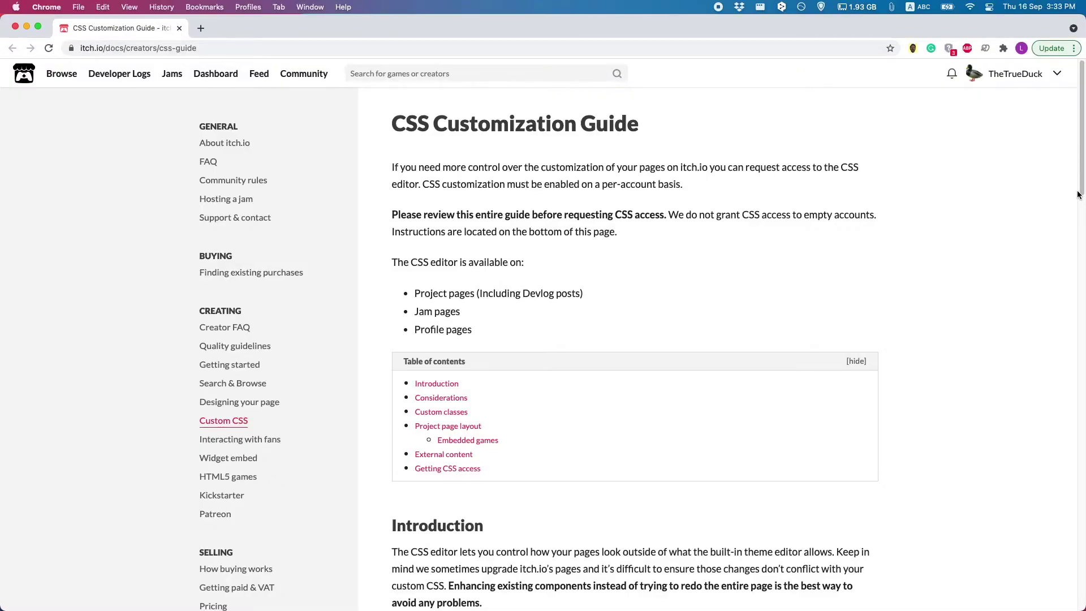
drag(1077, 194, 1079, 594)
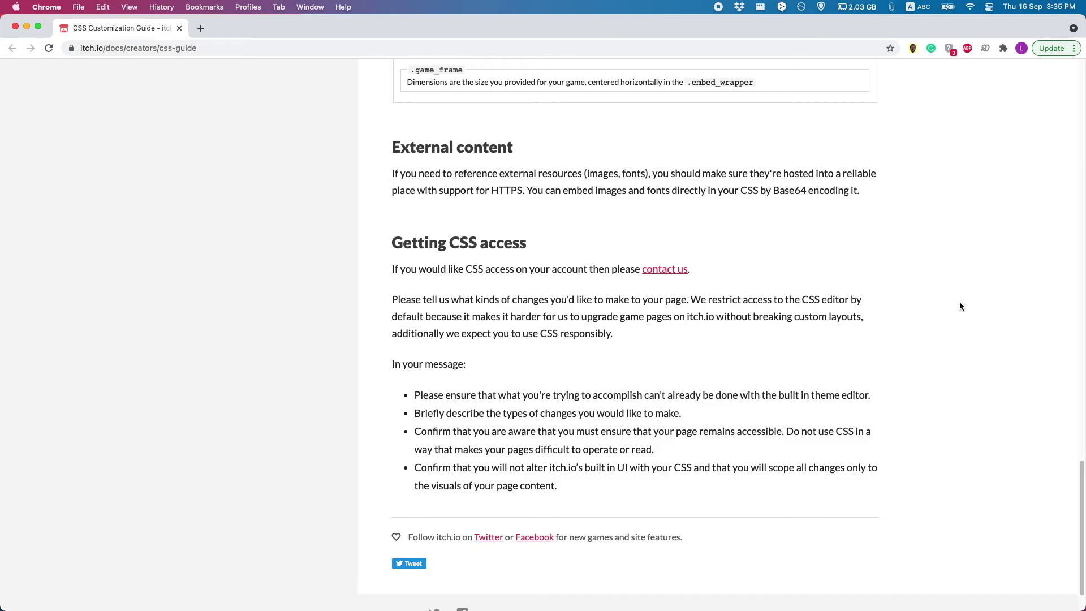
scroll(959, 306, up, 10)
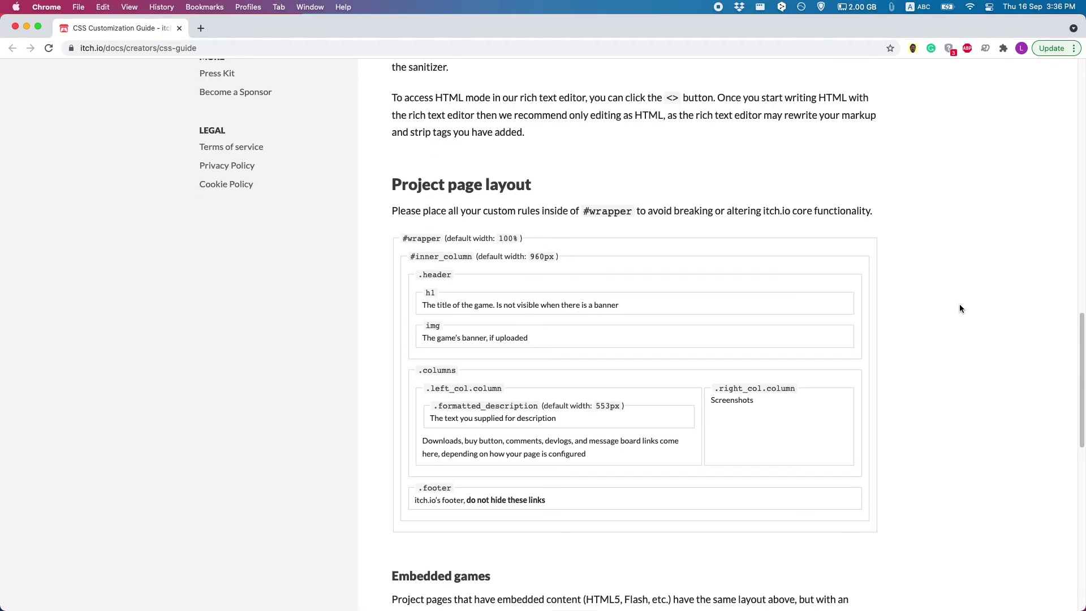
scroll(959, 308, down, 4)
scroll(959, 308, down, 7)
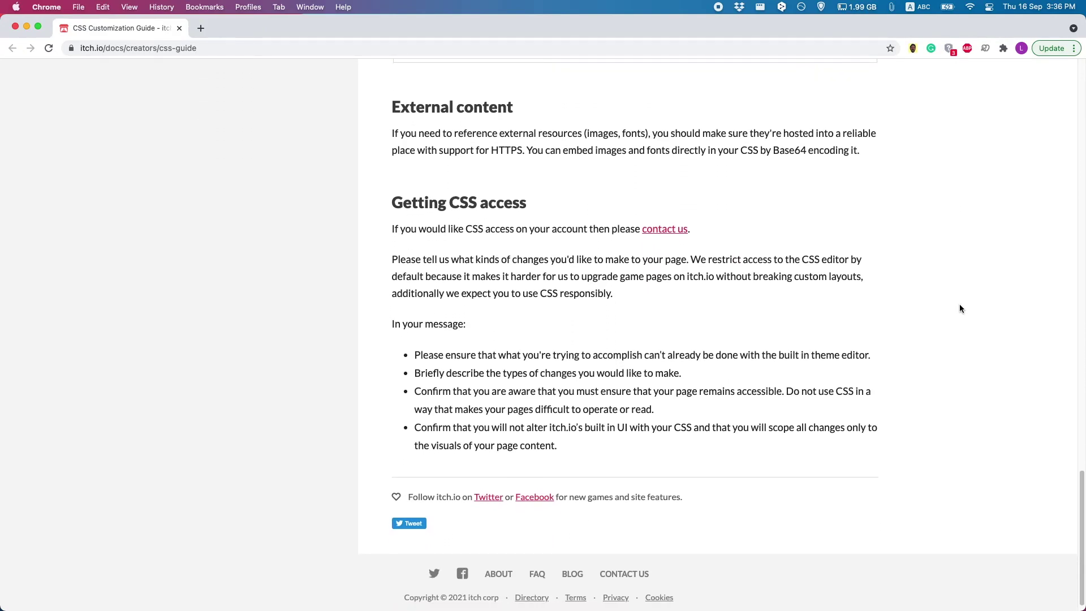
scroll(959, 306, up, 20)
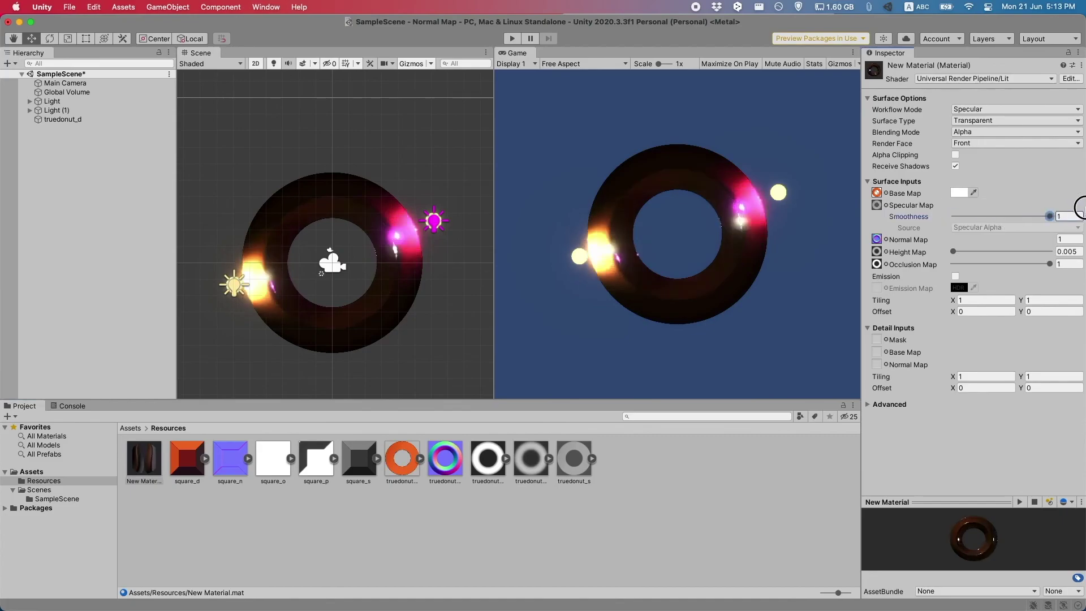
Move Light (1) from the torus's left edge into its centre hole to light the inner rim
click(234, 285)
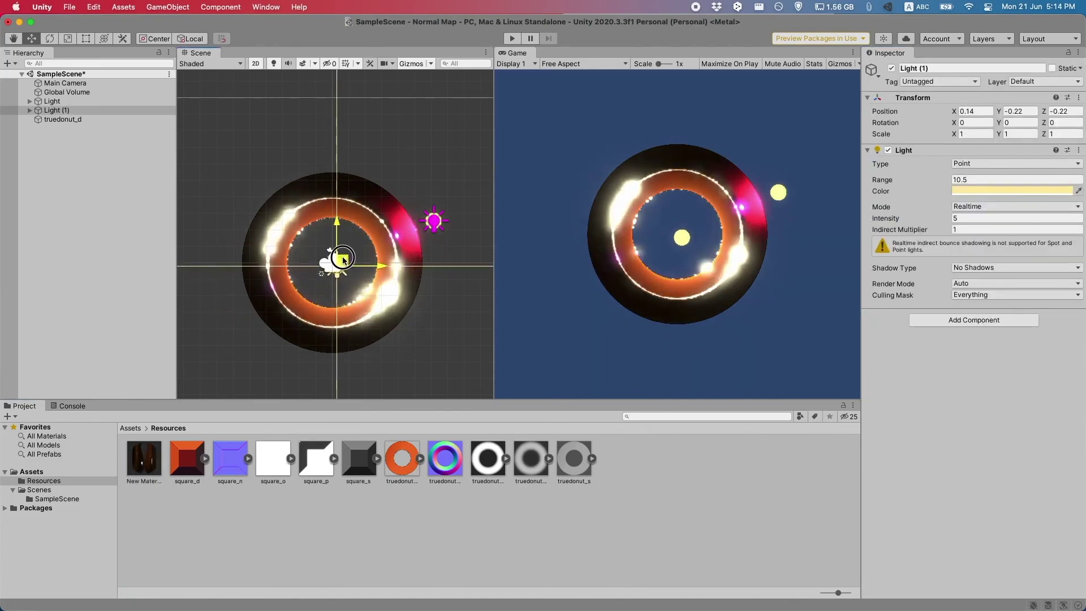